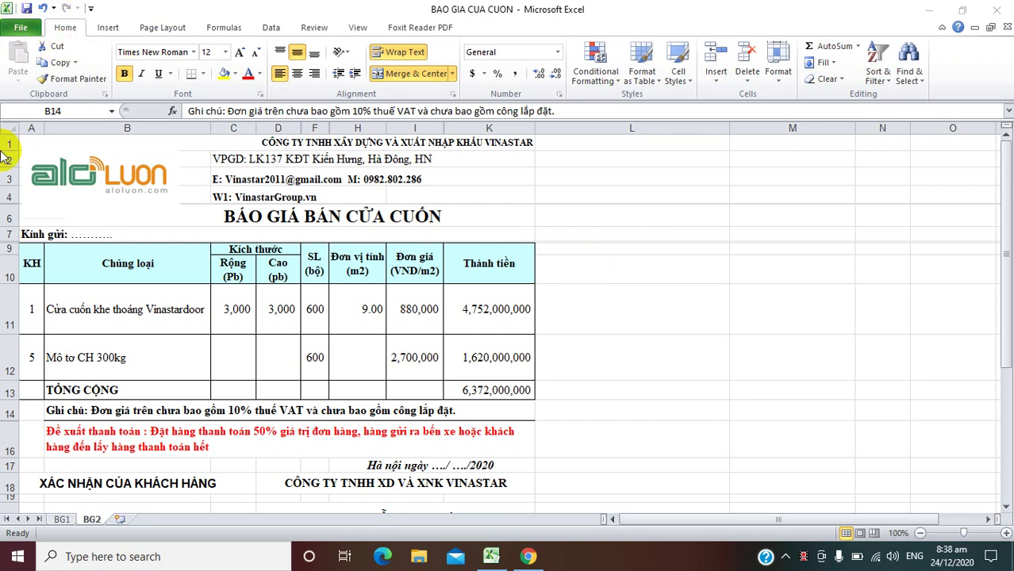
Step: Enter 2830 in cell L10 and label it "RỘNG" in cell M10
{"action": "left_click", "coordinate": [600, 269]}
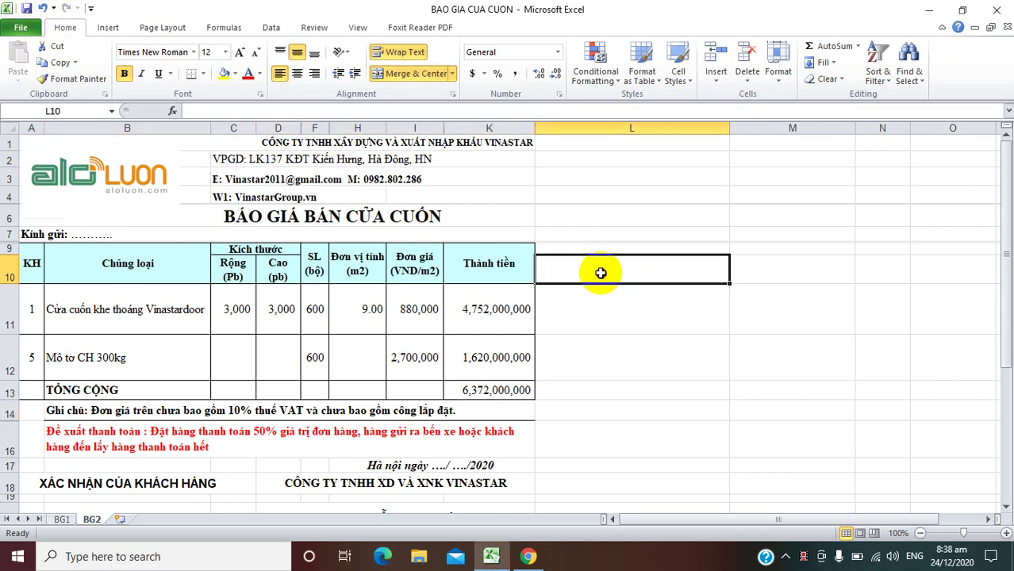
{"action": "type", "text": "2830"}
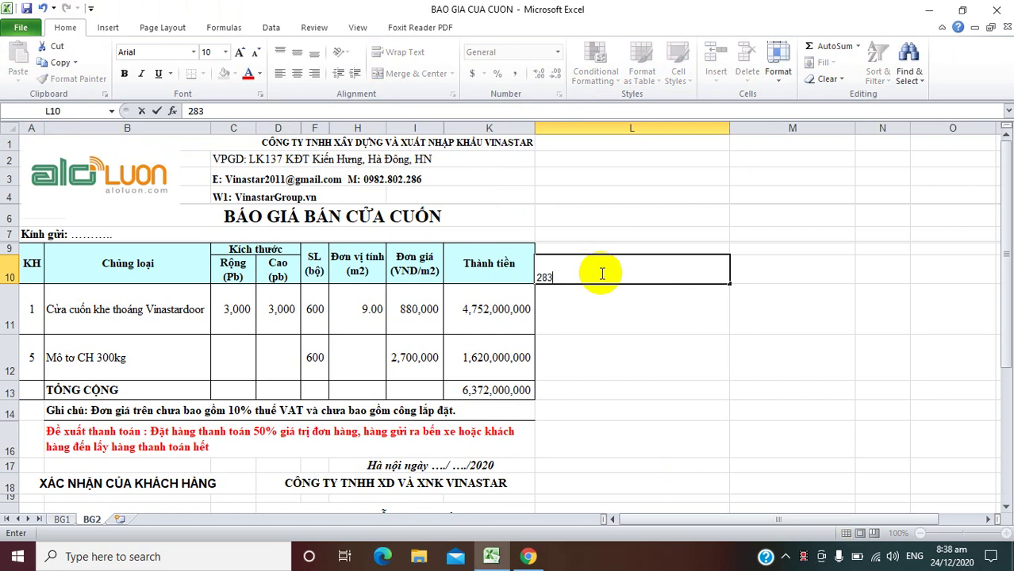
{"action": "left_click", "coordinate": [608, 323]}
{"action": "left_click", "coordinate": [592, 275]}
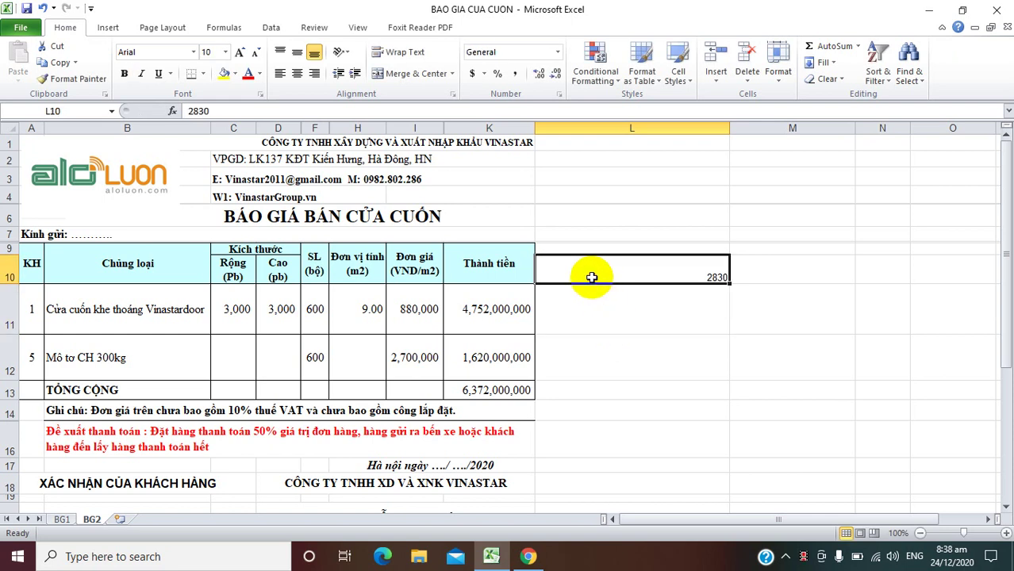
{"action": "double_click", "coordinate": [710, 266]}
{"action": "left_click", "coordinate": [781, 286]}
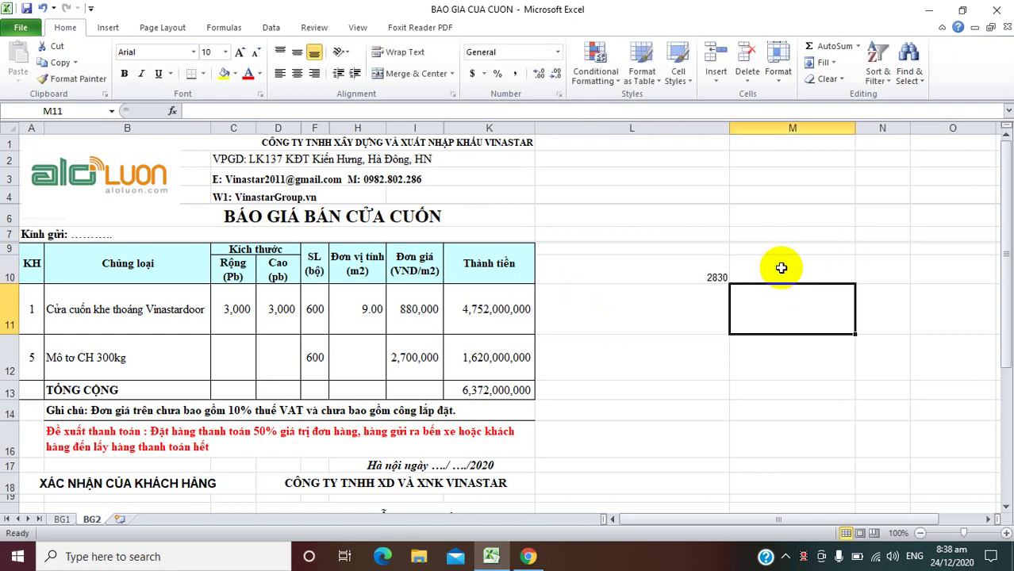
{"action": "left_click", "coordinate": [781, 266]}
{"action": "type", "text": "RÔNG"}
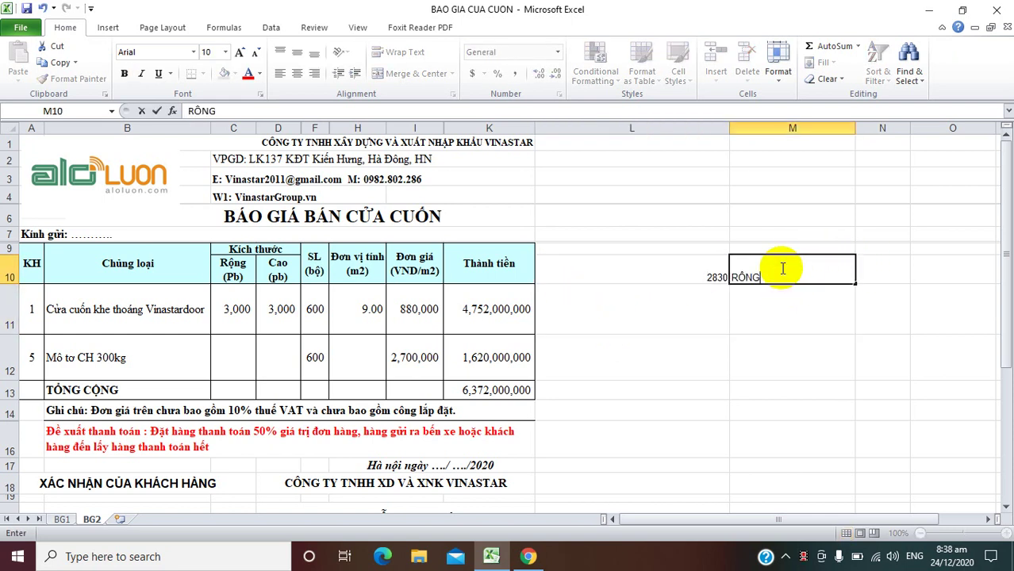
Step: Enter 2950 in cell L11, below the width value
{"action": "left_click", "coordinate": [674, 318]}
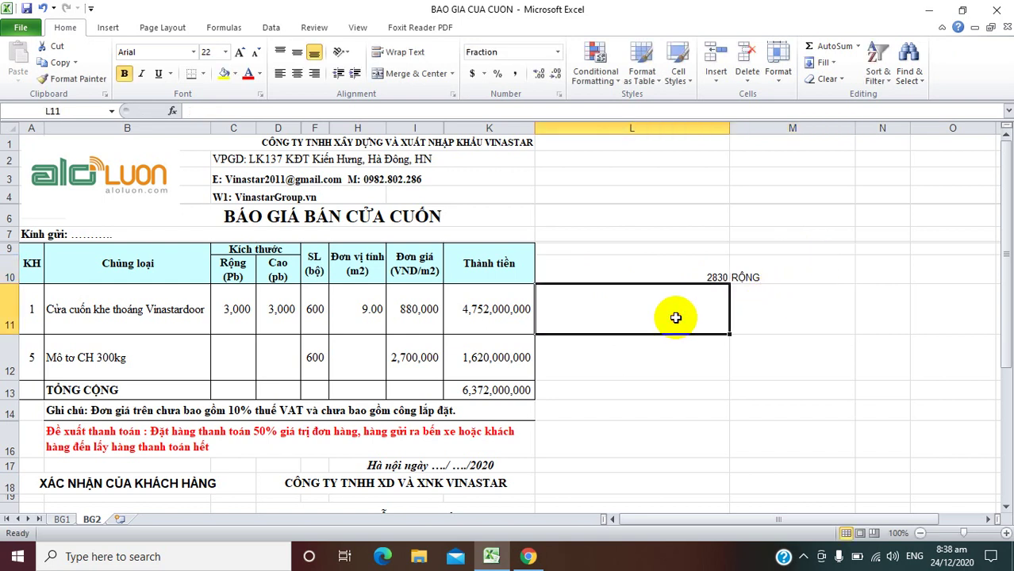
{"action": "type", "text": "29"}
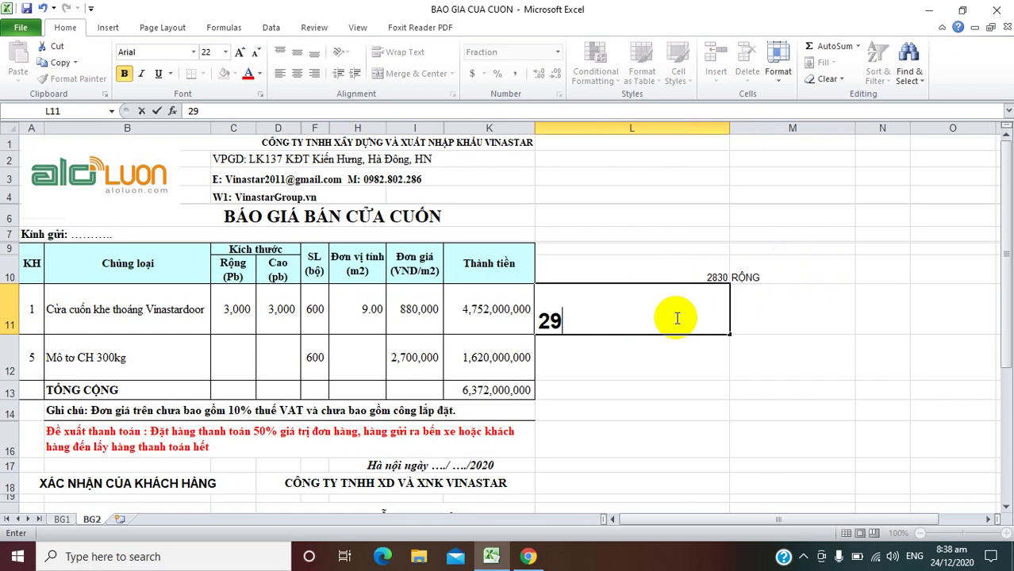
{"action": "type", "text": "50"}
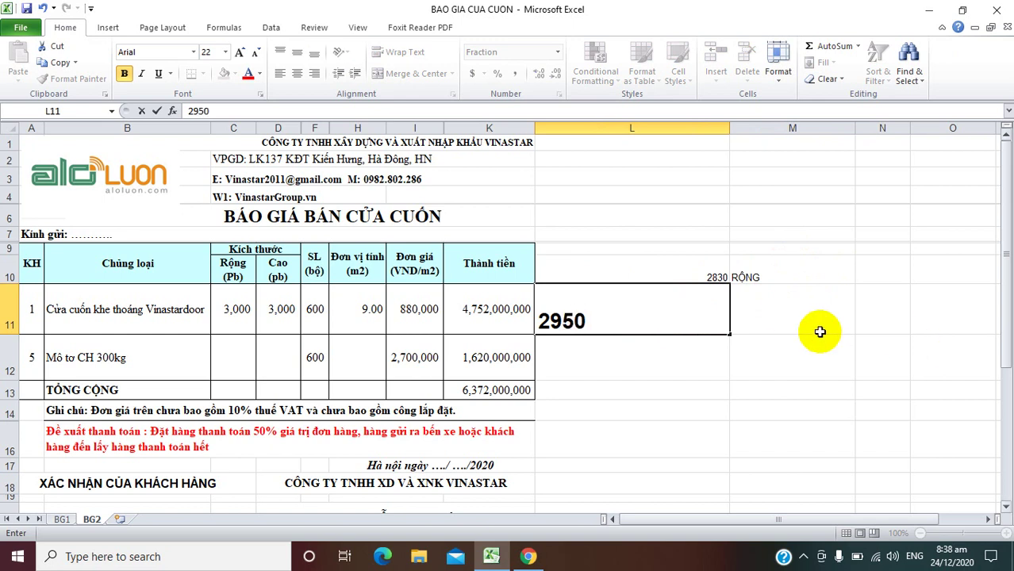
{"action": "left_click", "coordinate": [777, 321]}
Step: Copy the formatting of cell L11 to the width value in cell L10
{"action": "left_click", "coordinate": [626, 323]}
{"action": "double_click", "coordinate": [72, 79]}
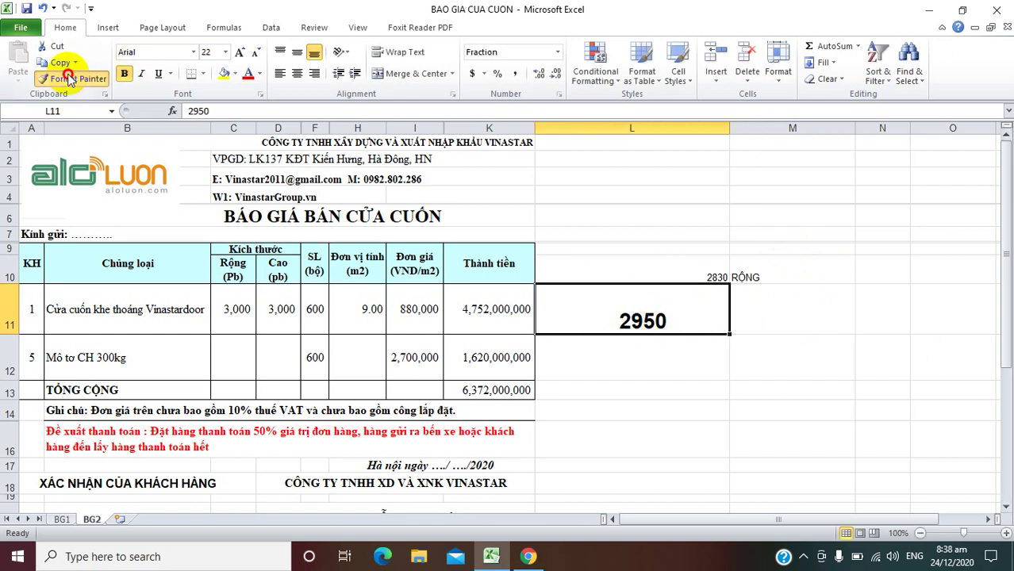
{"action": "left_click", "coordinate": [676, 267]}
{"action": "key", "text": "Escape"}
Step: Label the 2950 value "Cao" in cell M11
{"action": "left_click", "coordinate": [750, 306]}
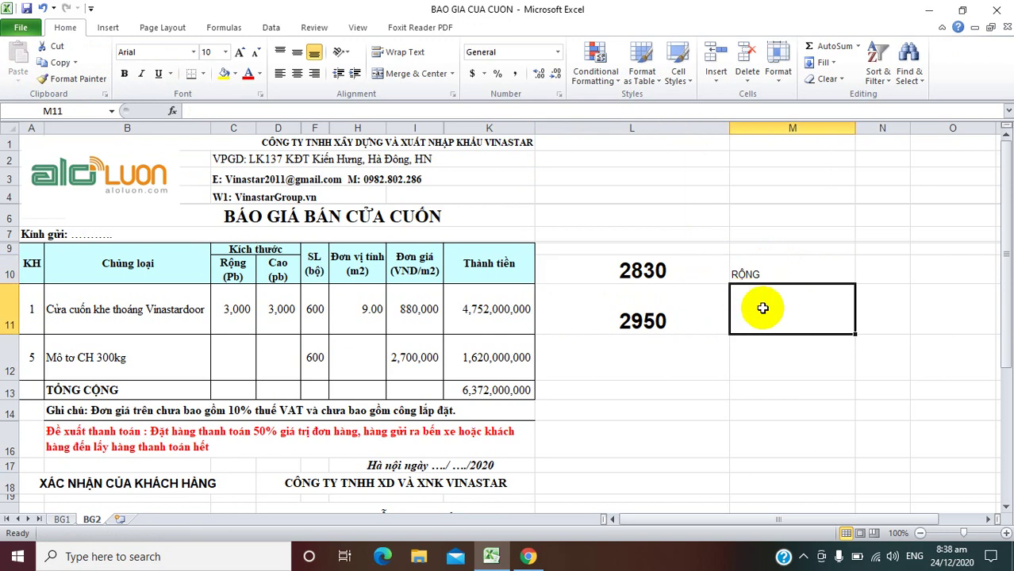
{"action": "type", "text": "c"}
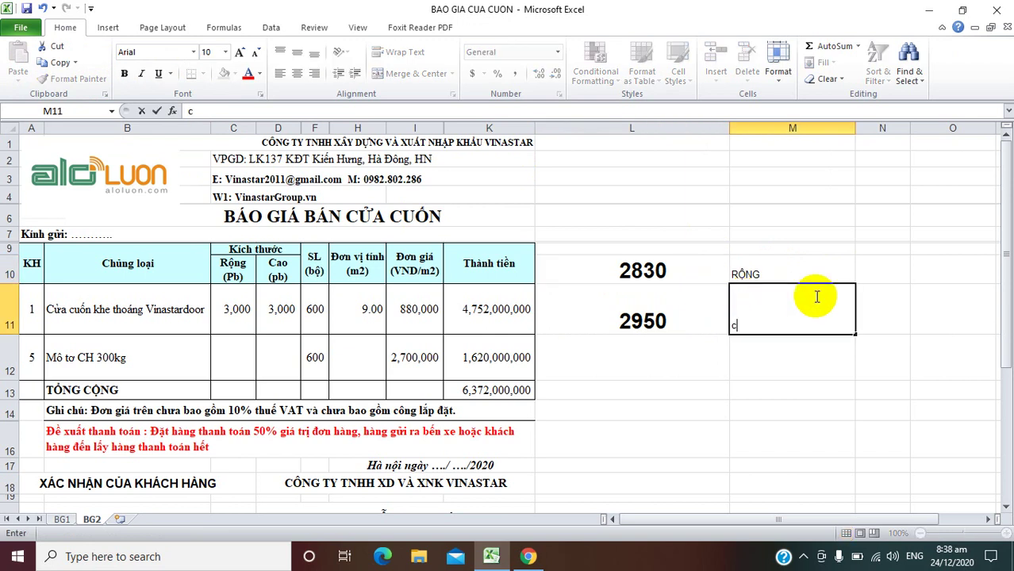
{"action": "type", "text": "AO"}
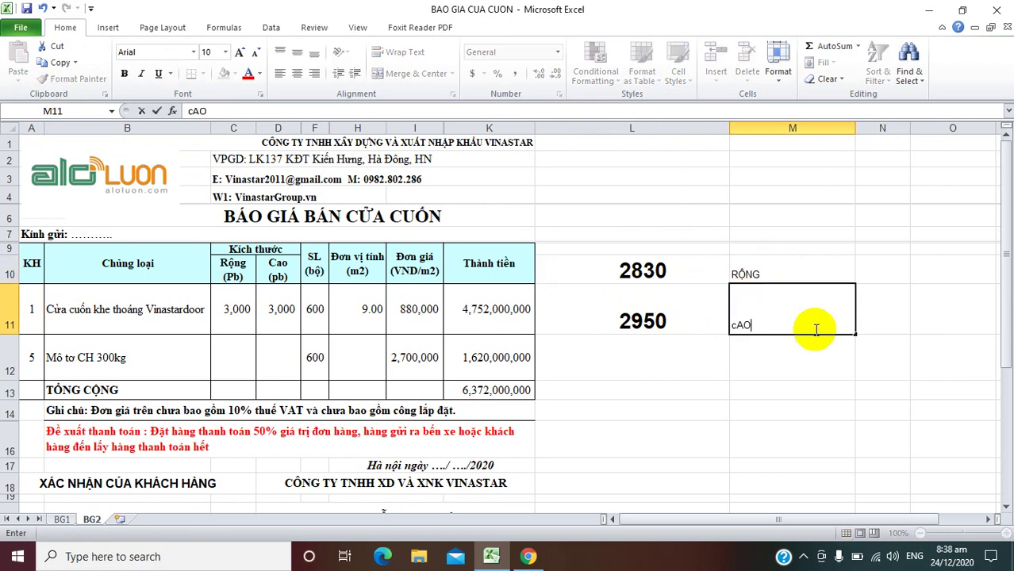
{"action": "key", "text": "BackSpace"}
{"action": "key", "text": "BackSpace"}
{"action": "left_click", "coordinate": [830, 404]}
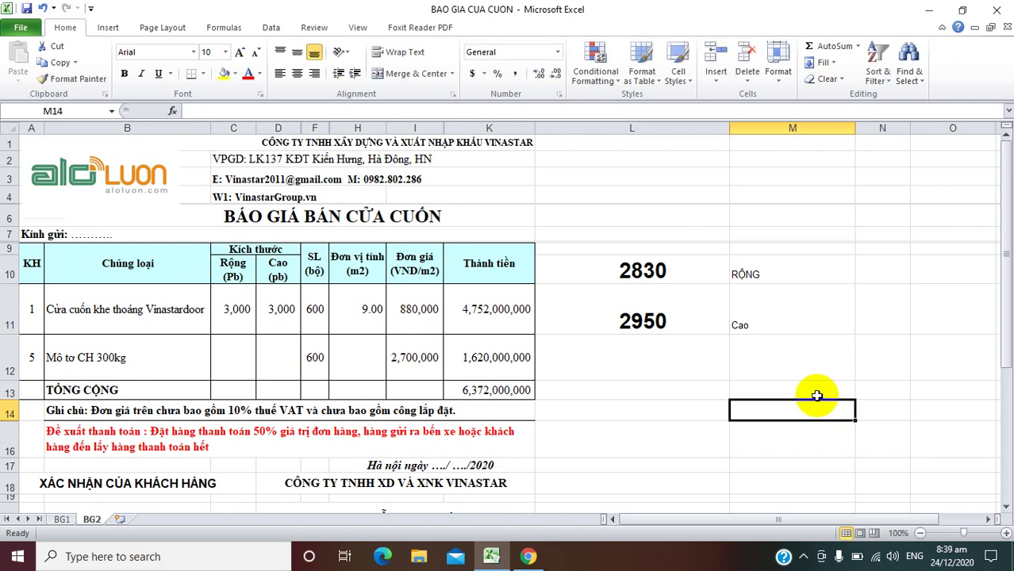
Step: Replace the product description in cell B11 with "Cửa cuốn tấm liền Vinastar door Seri 2"
{"action": "left_click", "coordinate": [154, 302]}
{"action": "double_click", "coordinate": [188, 308]}
{"action": "left_click_drag", "start_coordinate": [188, 308], "coordinate": [20, 312]}
{"action": "type", "text": "Cửa"}
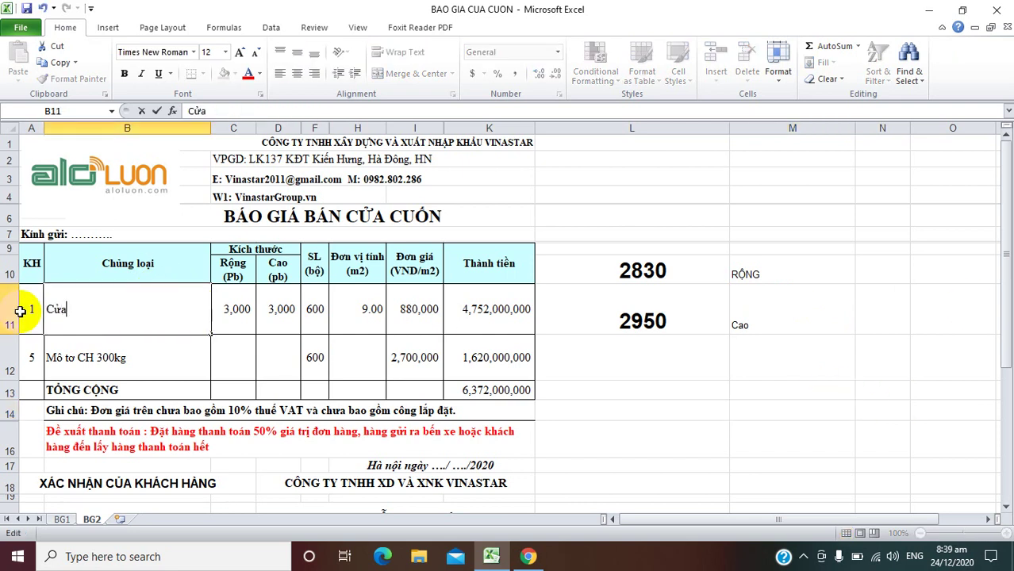
{"action": "type", "text": " cuo"}
{"action": "type", "text": "n tấm liền"}
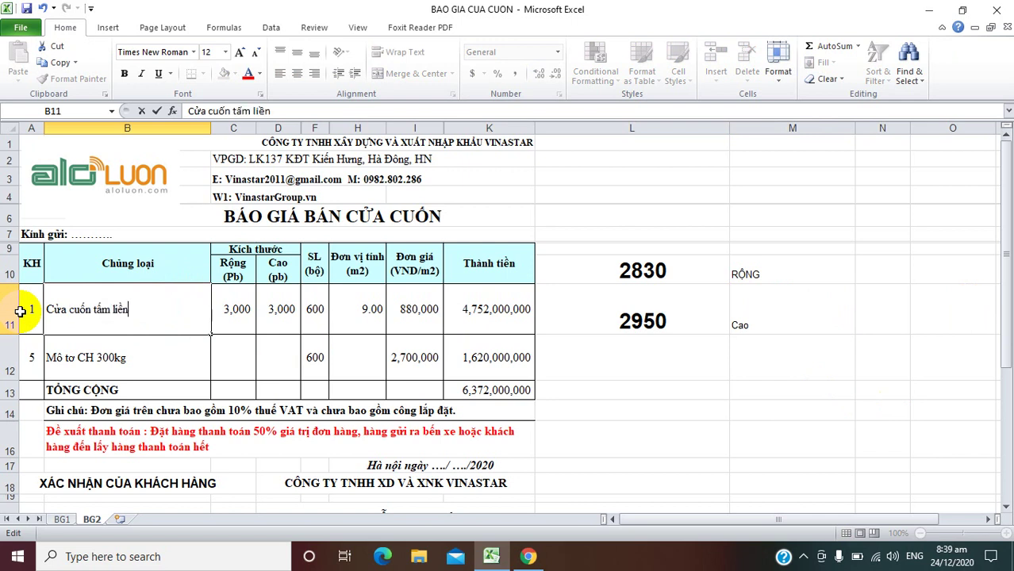
{"action": "type", "text": " Vinastar"}
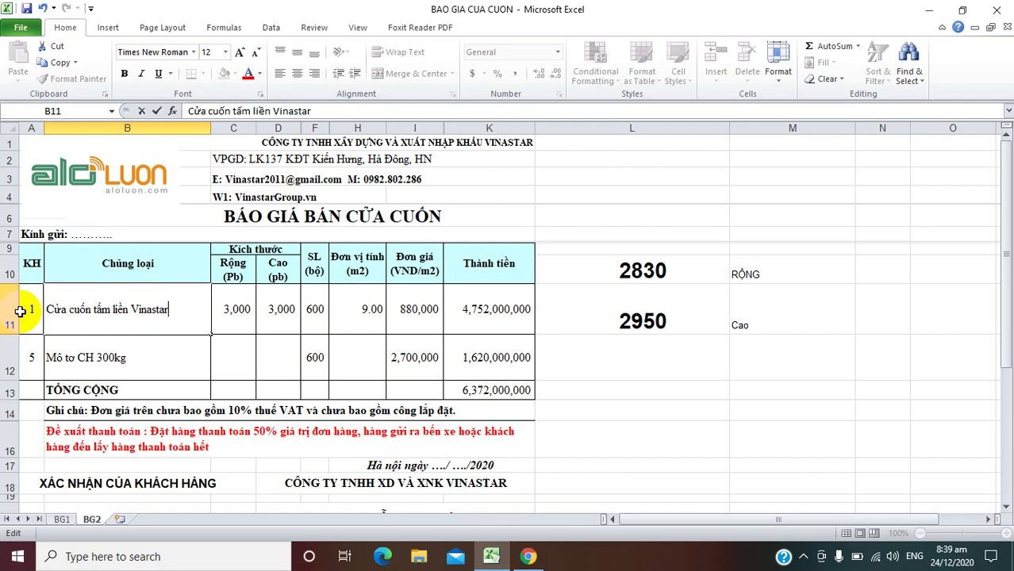
{"action": "type", "text": " door Se"}
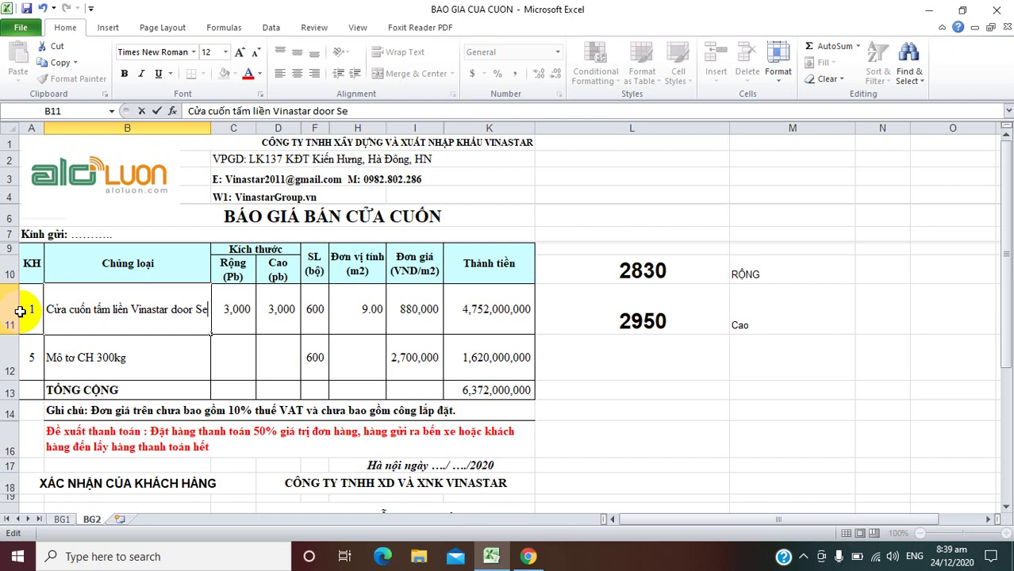
{"action": "type", "text": "ri"}
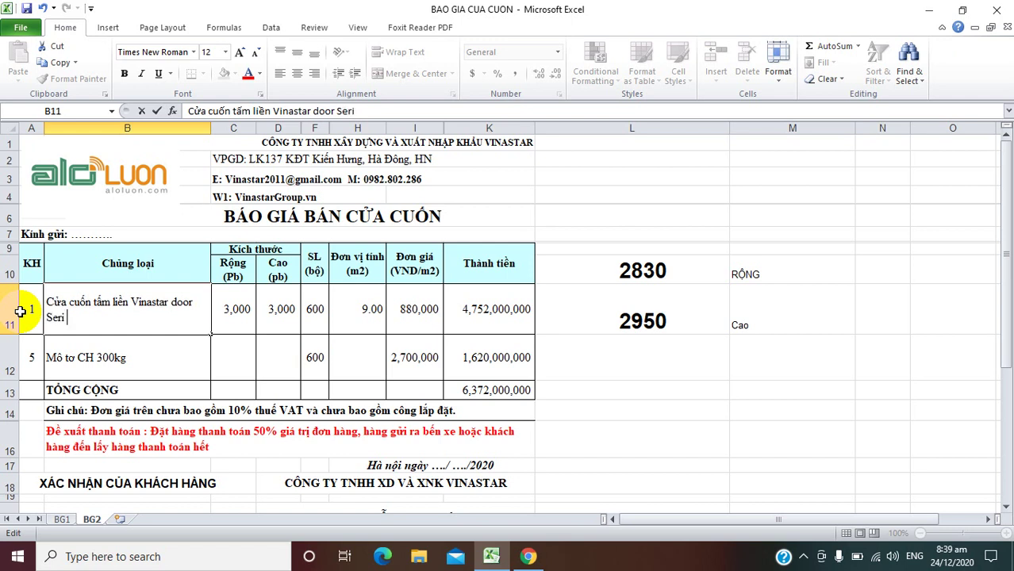
{"action": "type", "text": " 2"}
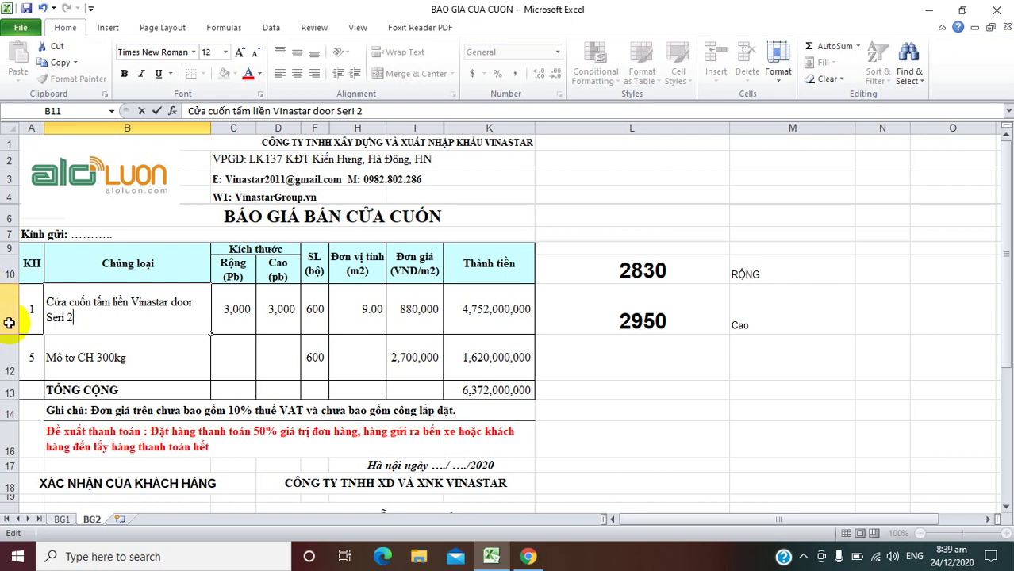
{"action": "left_click", "coordinate": [176, 374]}
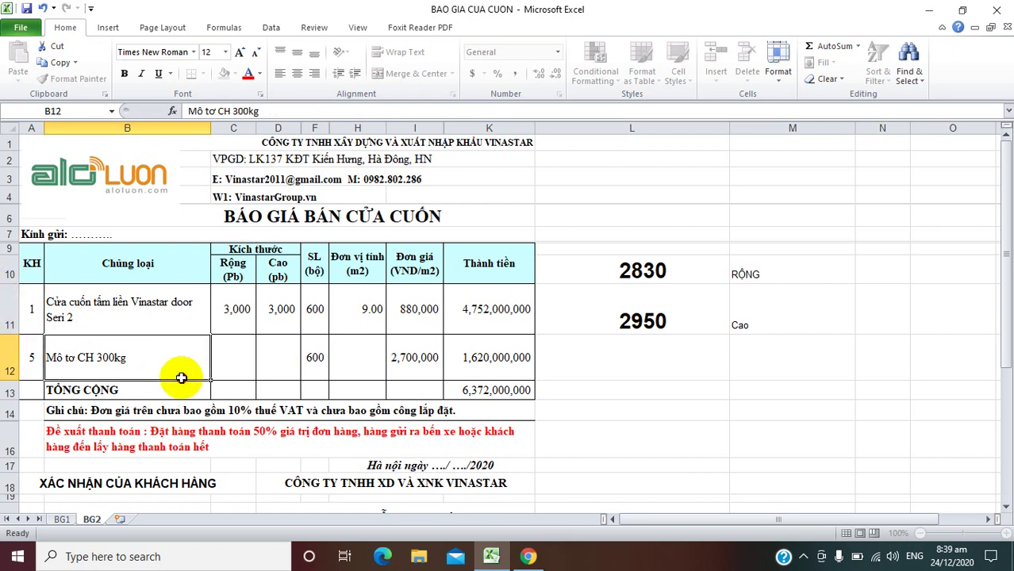
Step: Set the door's width (Rộng) in cell C11 with the formula =2830+120
{"action": "double_click", "coordinate": [591, 274]}
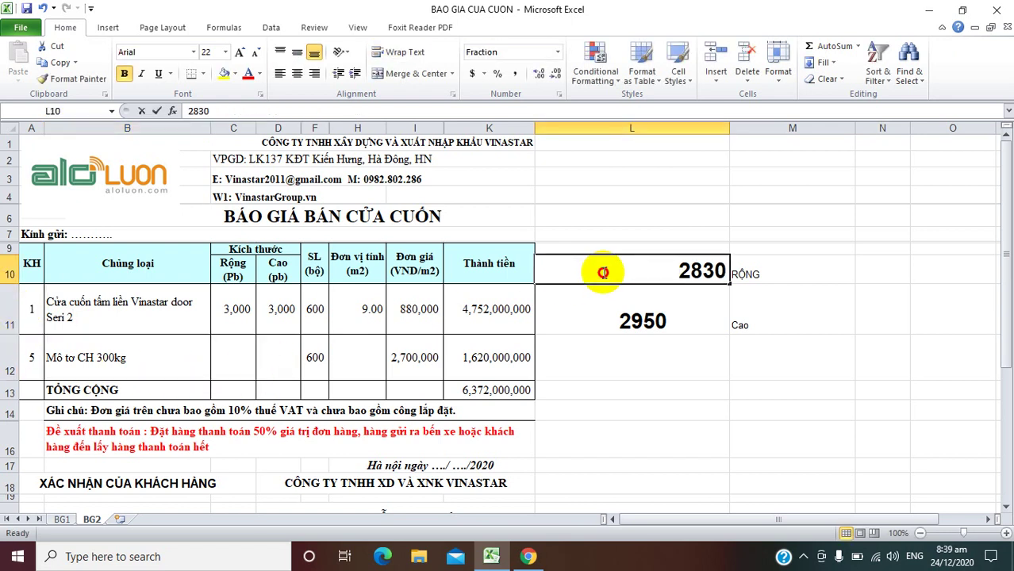
{"action": "left_click", "coordinate": [652, 343]}
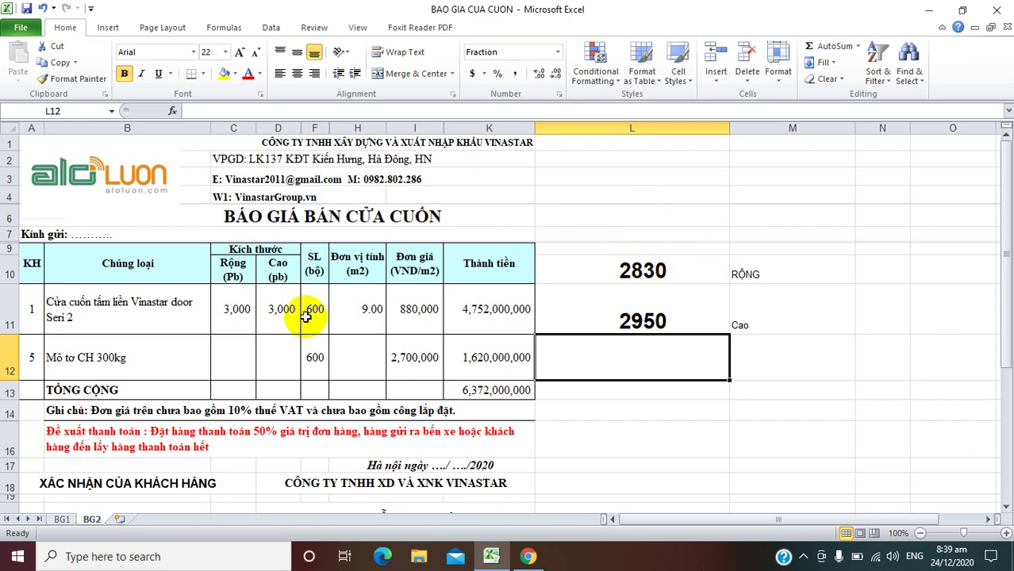
{"action": "double_click", "coordinate": [230, 315]}
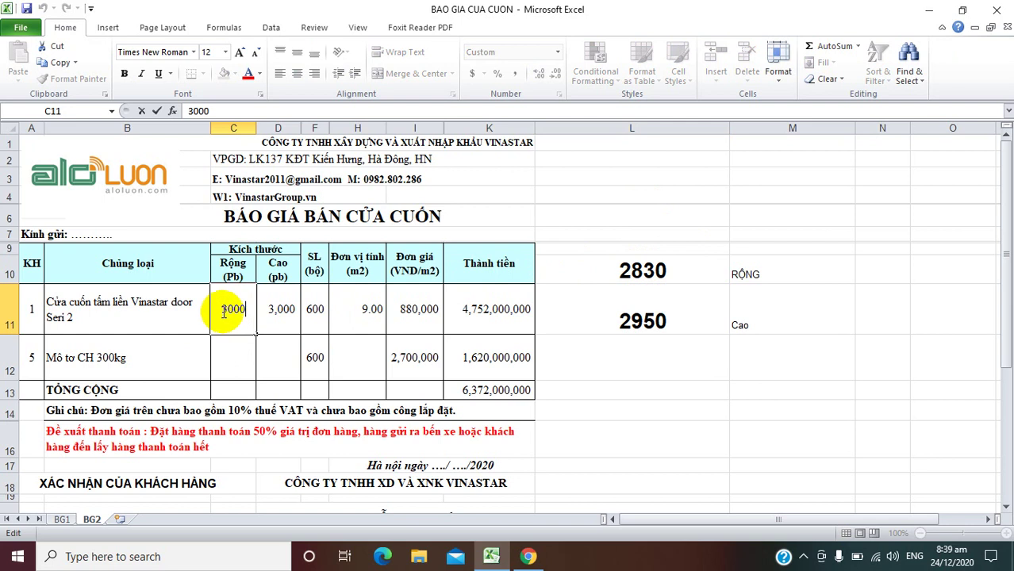
{"action": "left_click_drag", "start_coordinate": [226, 311], "coordinate": [265, 319]}
{"action": "type", "text": "="}
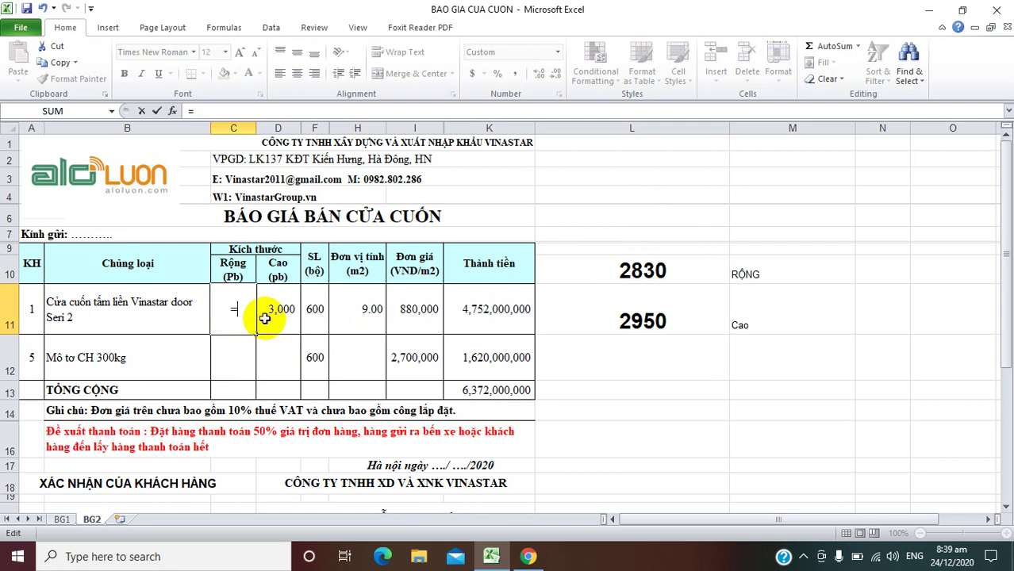
{"action": "type", "text": "283"}
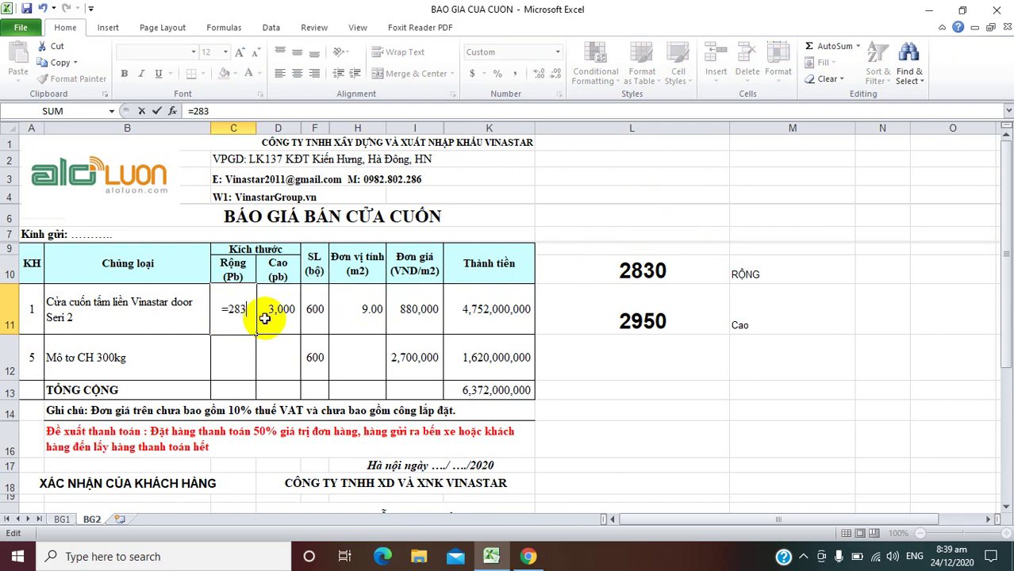
{"action": "type", "text": "0+120"}
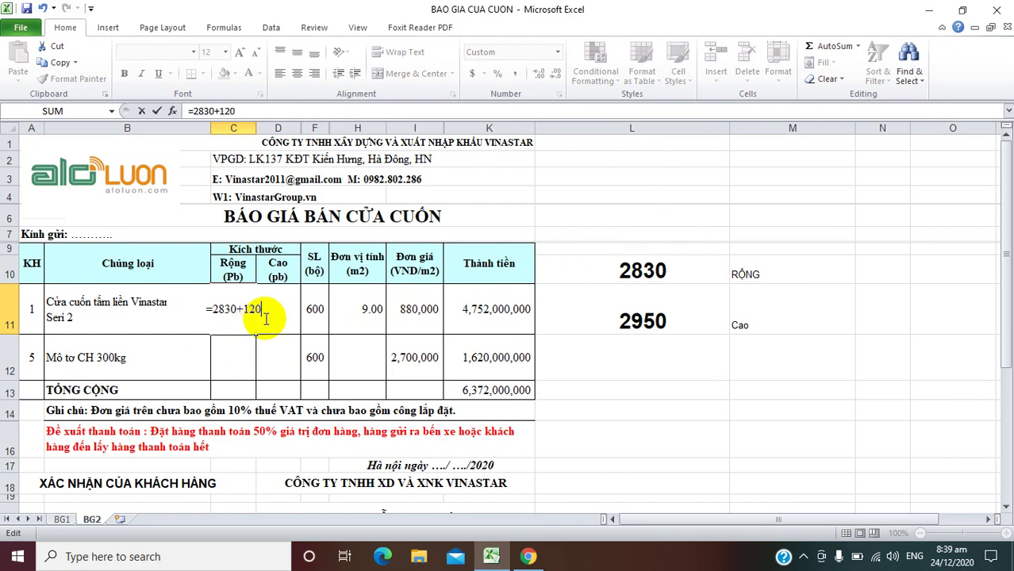
{"action": "key", "text": "Return"}
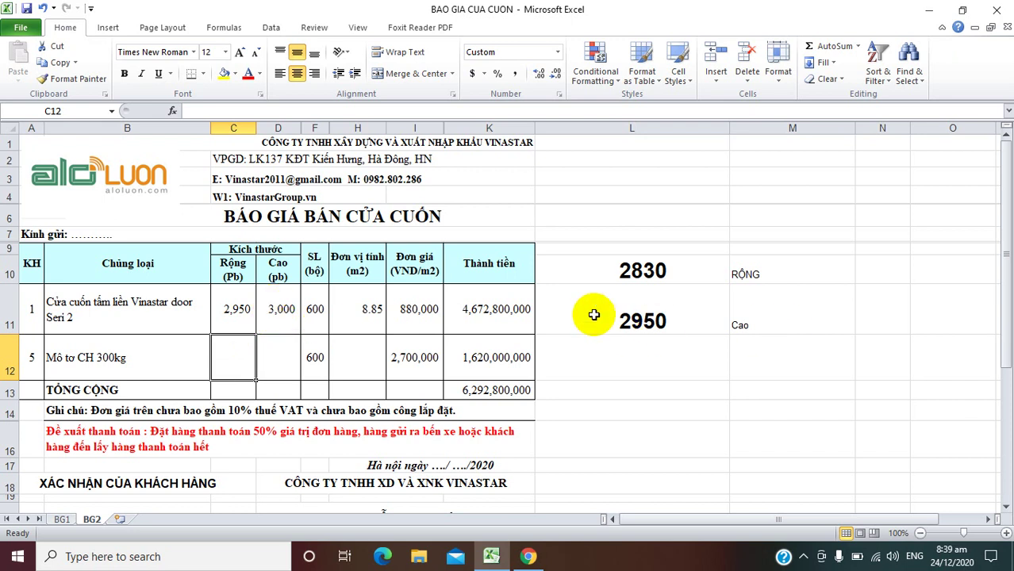
Step: Set the door's height (Cao) in cell D11 with the formula =2950+500
{"action": "left_click", "coordinate": [282, 309]}
{"action": "double_click", "coordinate": [270, 308]}
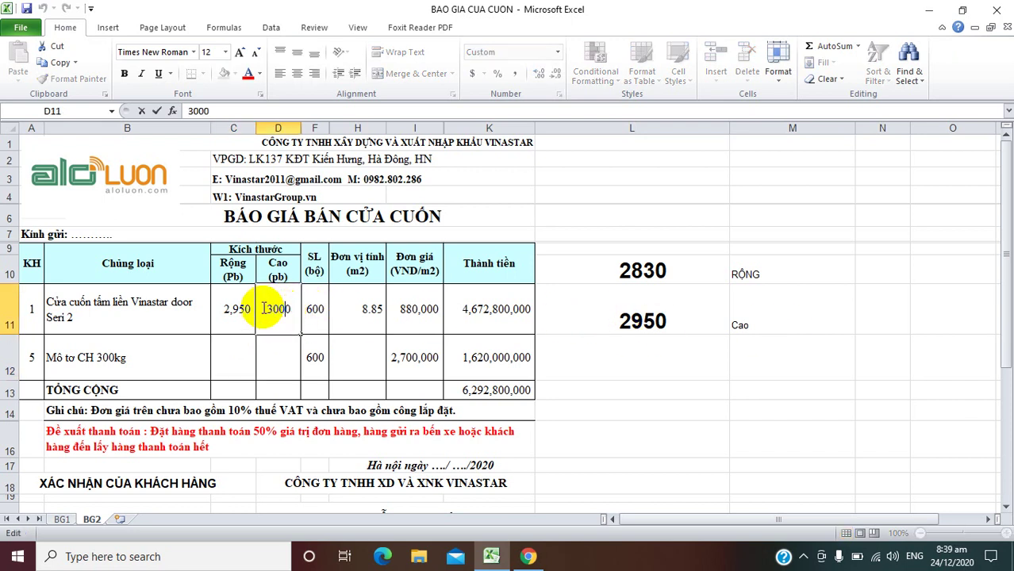
{"action": "double_click", "coordinate": [278, 310]}
{"action": "key", "text": "BackSpace"}
{"action": "type", "text": "="}
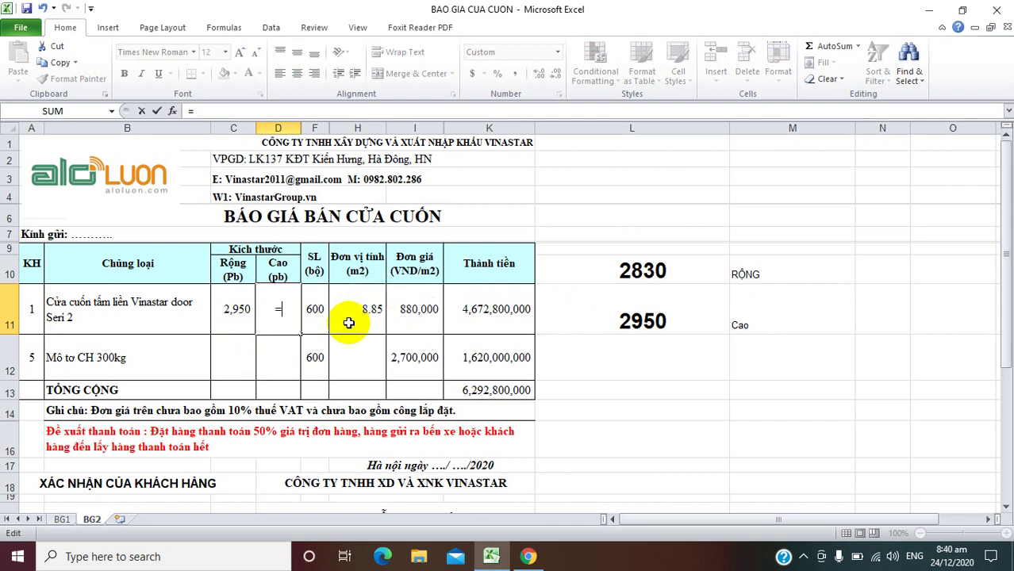
{"action": "type", "text": "2950"}
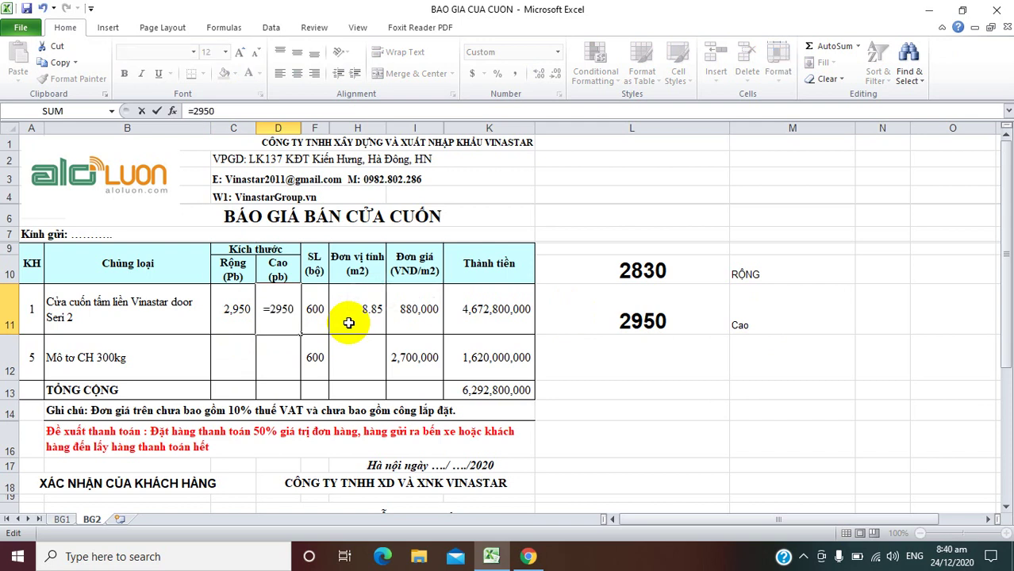
{"action": "type", "text": "+5000"}
{"action": "key", "text": "BackSpace"}
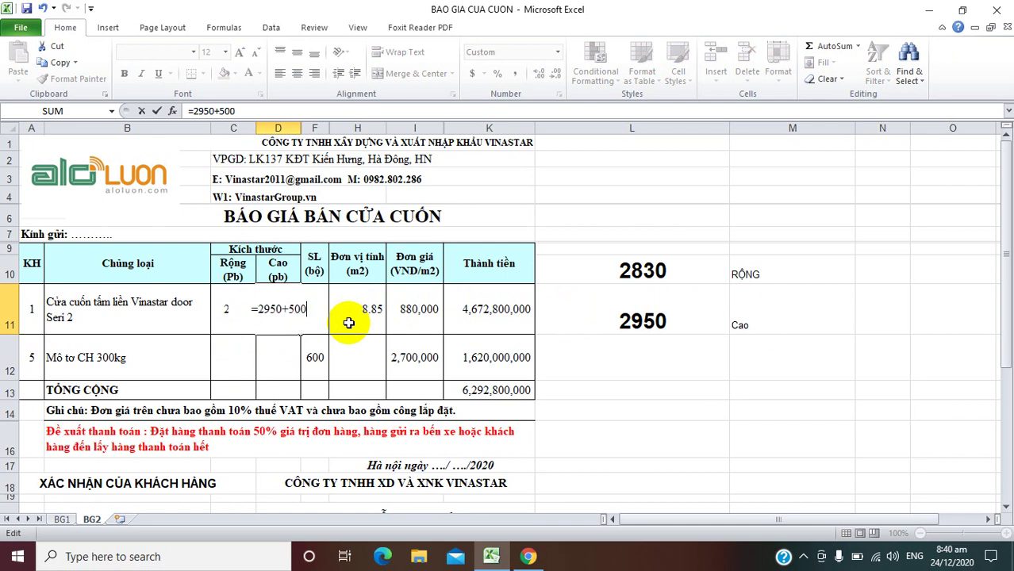
{"action": "key", "text": "Return"}
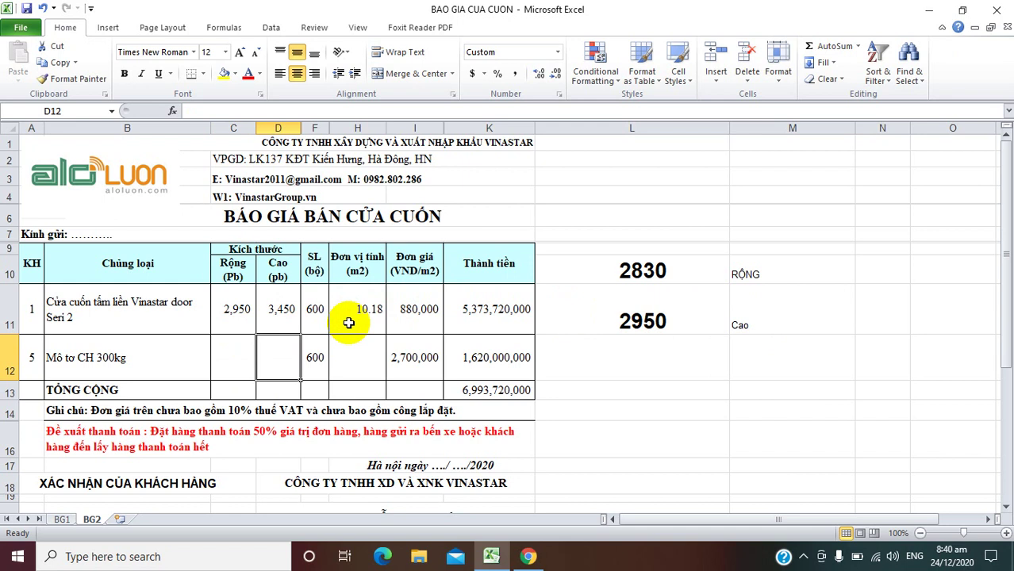
Step: Set the door's quantity (SL) in cell F11 to 1
{"action": "left_click", "coordinate": [313, 311]}
{"action": "double_click", "coordinate": [313, 311]}
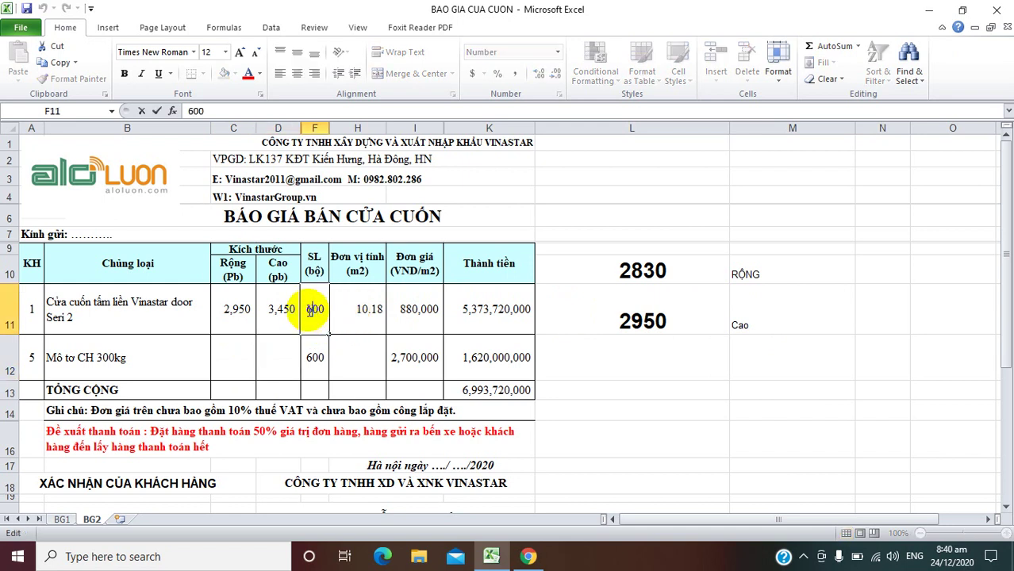
{"action": "double_click", "coordinate": [314, 309]}
{"action": "type", "text": "1"}
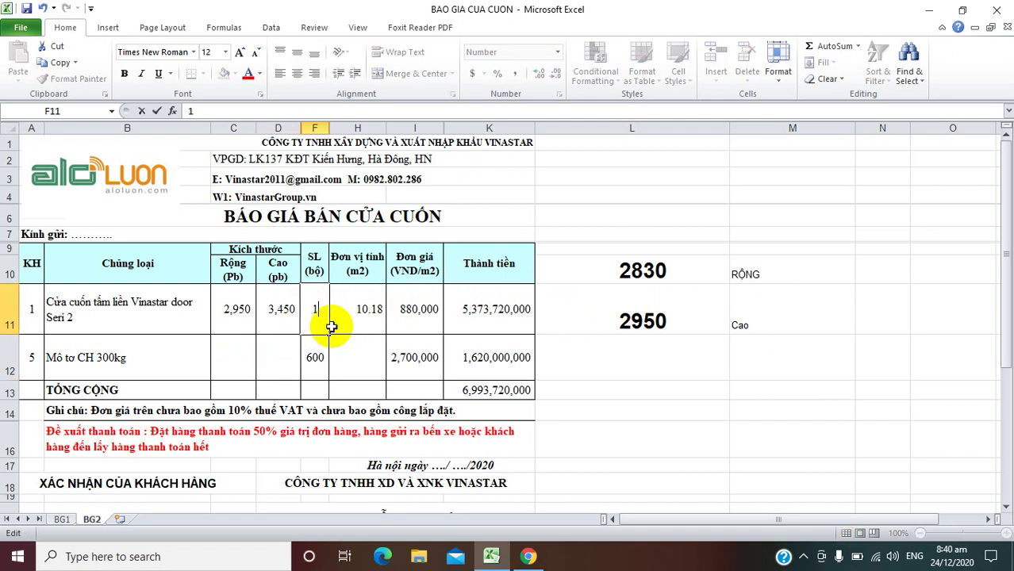
{"action": "left_click", "coordinate": [380, 355]}
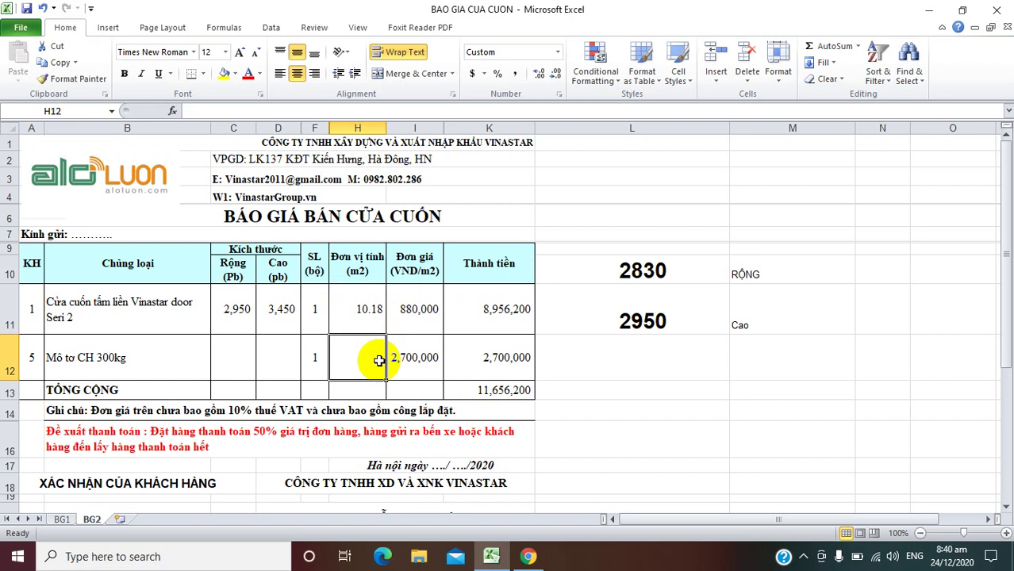
Step: Set the door's unit price (Đơn giá) in cell I11 to 600000
{"action": "left_click", "coordinate": [409, 310]}
{"action": "double_click", "coordinate": [405, 310]}
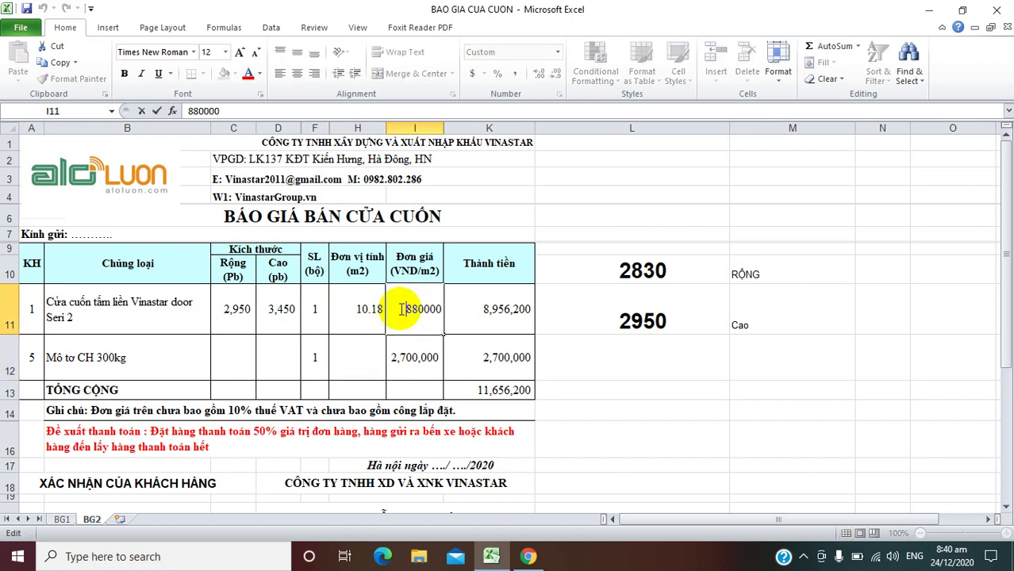
{"action": "left_click_drag", "start_coordinate": [405, 309], "coordinate": [444, 322]}
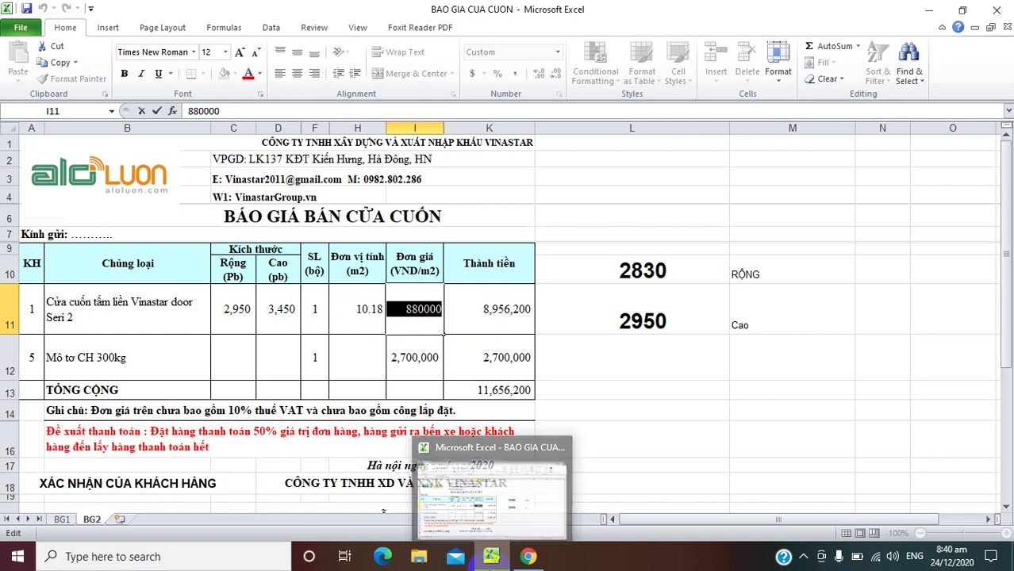
{"action": "type", "text": "600000"}
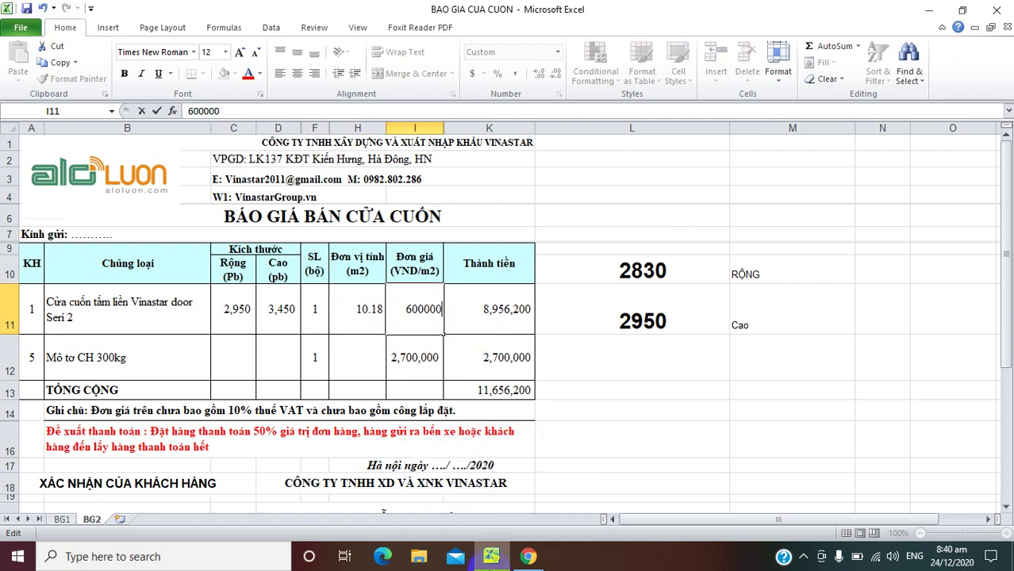
{"action": "type", "text": "0"}
{"action": "key", "text": "BackSpace"}
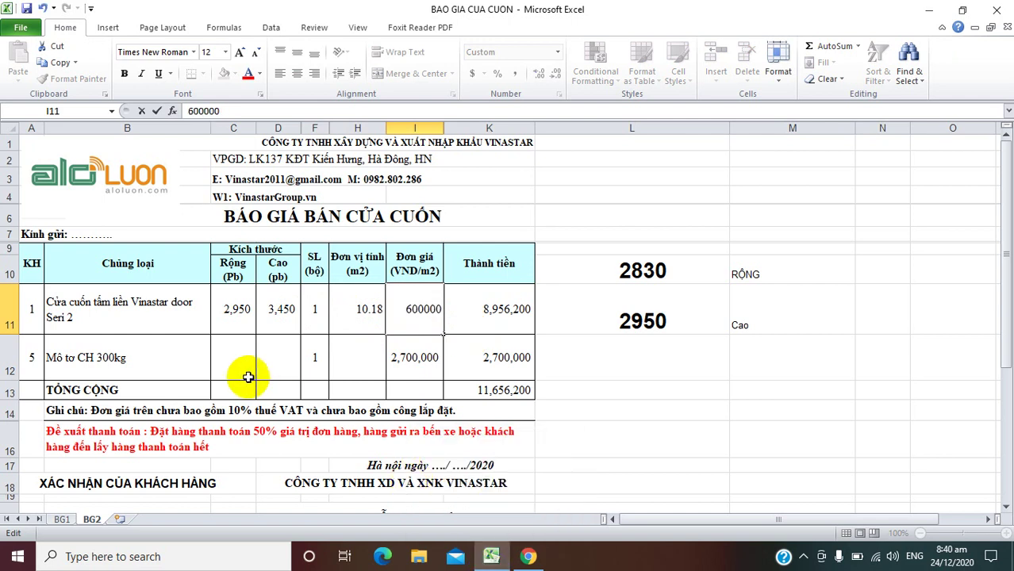
{"action": "left_click", "coordinate": [370, 361]}
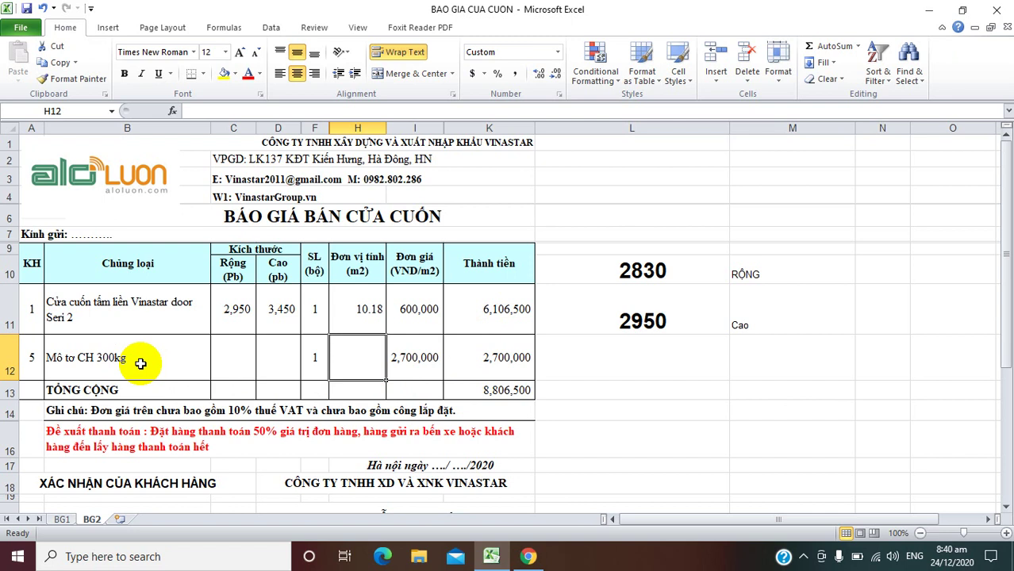
Step: Set the unit price of the Mô tơ CH 300kg motor in cell I12 to 5,000,000
{"action": "left_click", "coordinate": [415, 357]}
{"action": "double_click", "coordinate": [405, 356]}
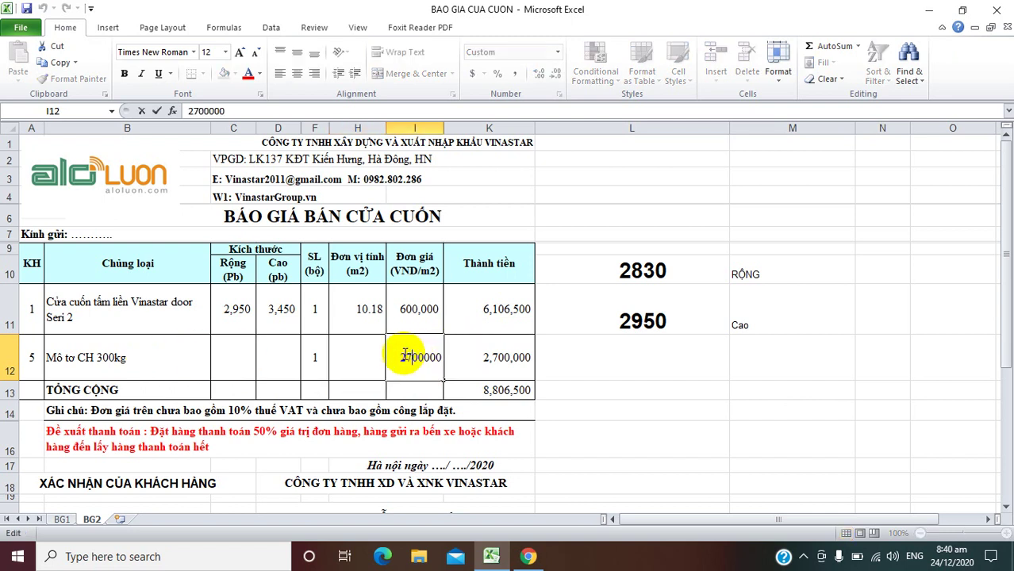
{"action": "left_click_drag", "start_coordinate": [396, 355], "coordinate": [469, 363]}
{"action": "type", "text": "5"}
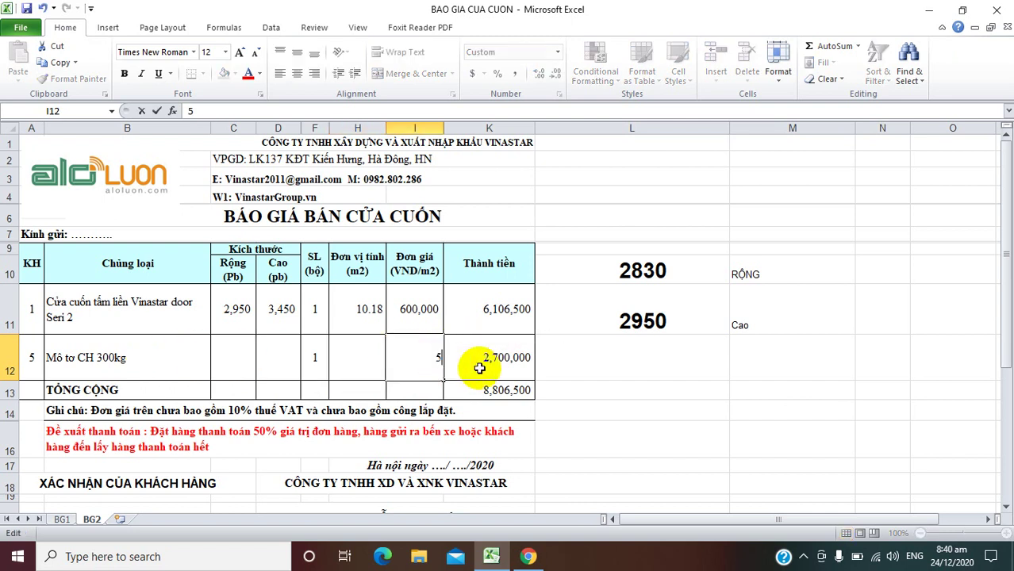
{"action": "type", "text": ",00"}
{"action": "type", "text": "0,000000"}
{"action": "left_click", "coordinate": [510, 399]}
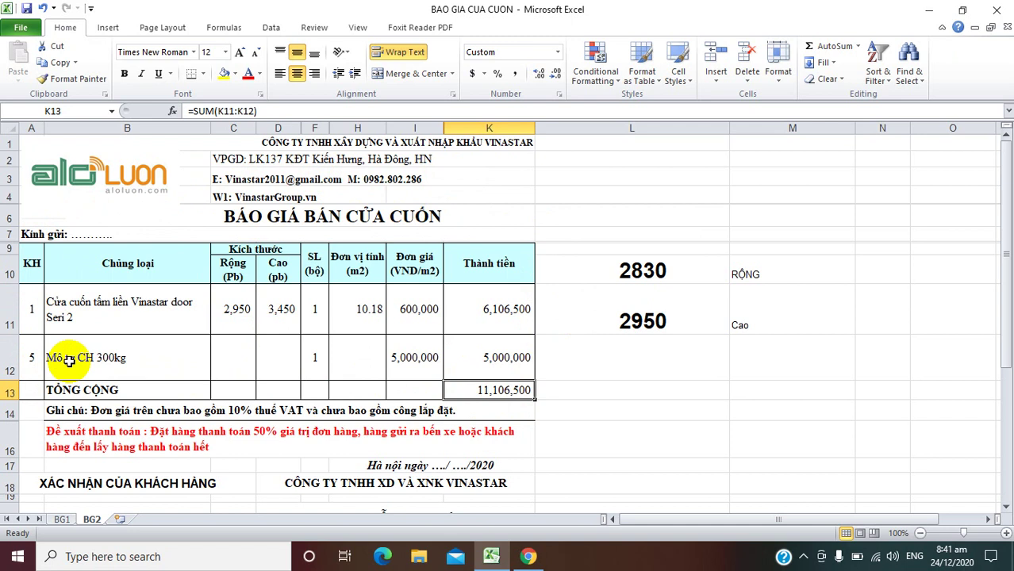
Step: Clear the unit price of the Mô tơ CH 300kg motor in cell I12
{"action": "left_click_drag", "start_coordinate": [79, 357], "coordinate": [475, 347]}
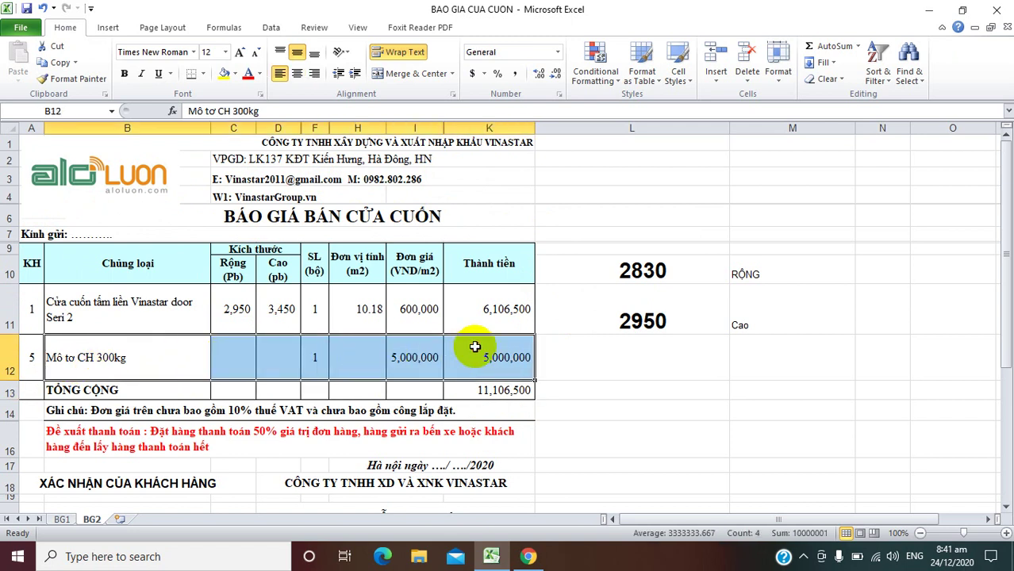
{"action": "left_click", "coordinate": [430, 360]}
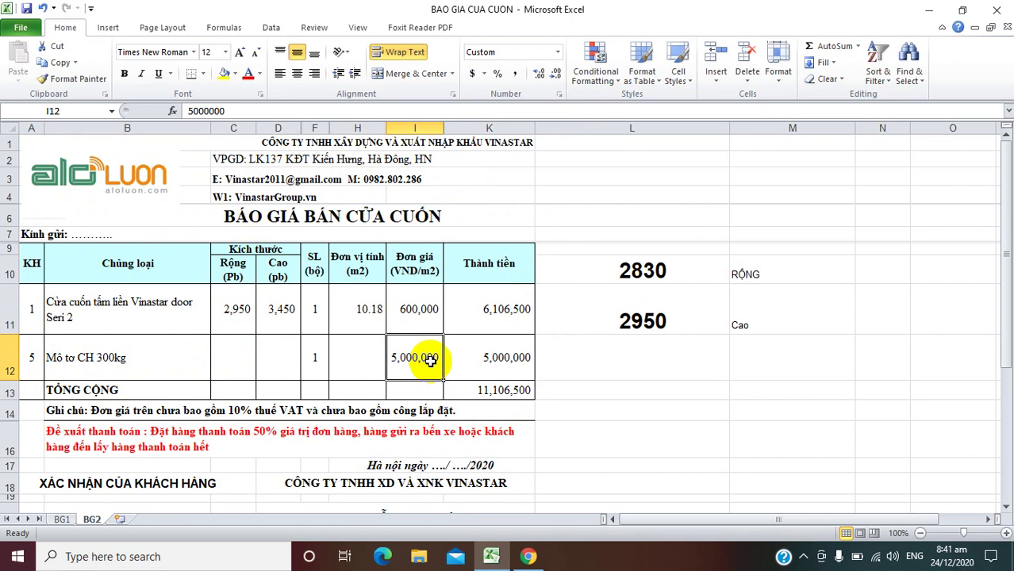
{"action": "key", "text": "Delete"}
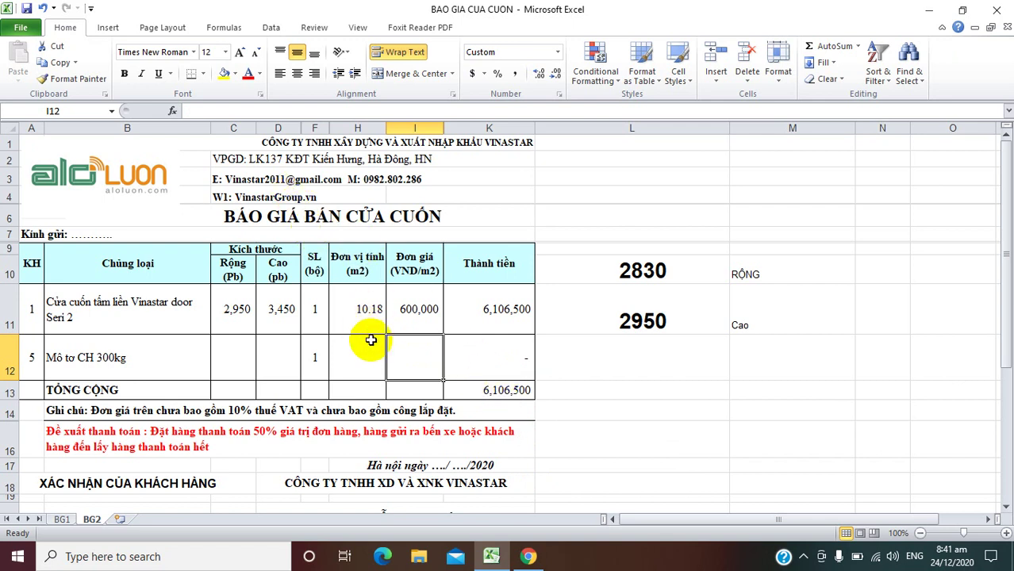
{"action": "double_click", "coordinate": [368, 180]}
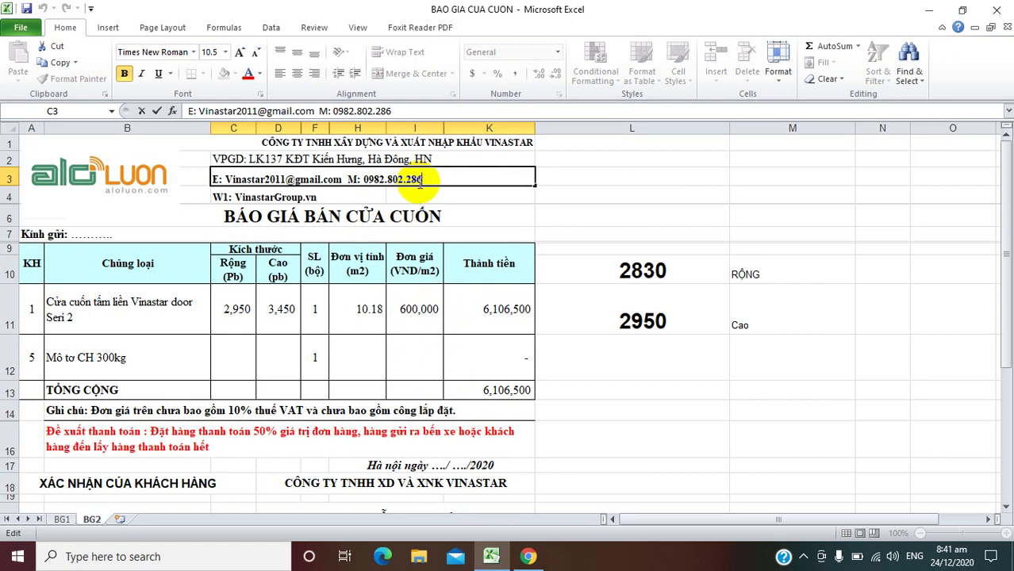
{"action": "left_click", "coordinate": [484, 315]}
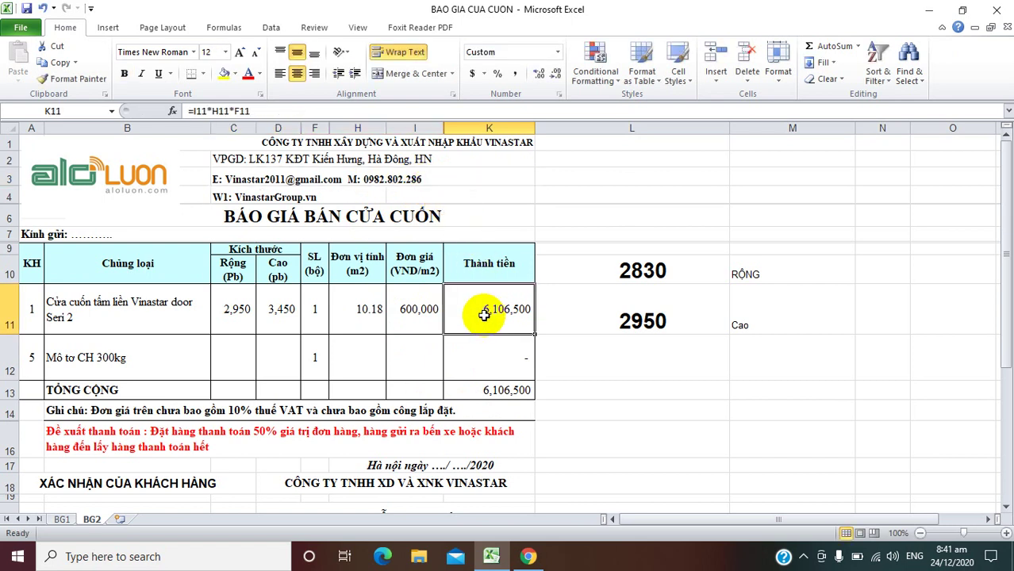